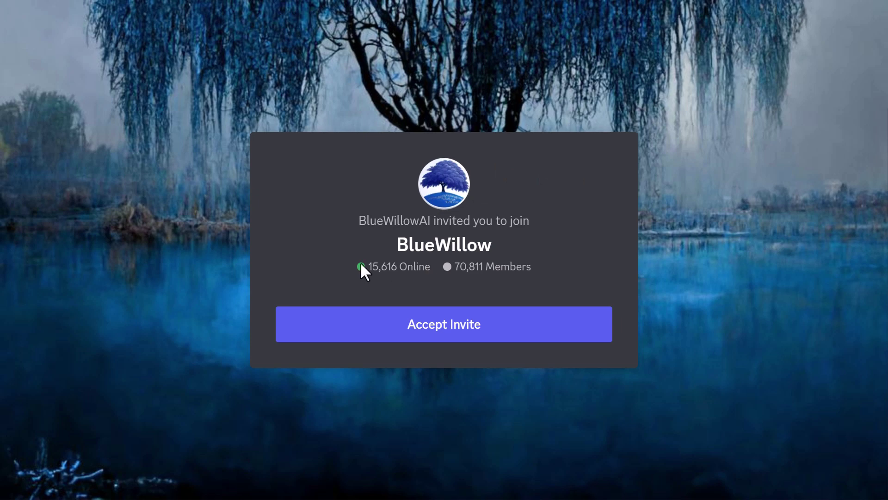
# - Accept the invite to join the BlueWillow Discord server
pyautogui.click(468, 331)
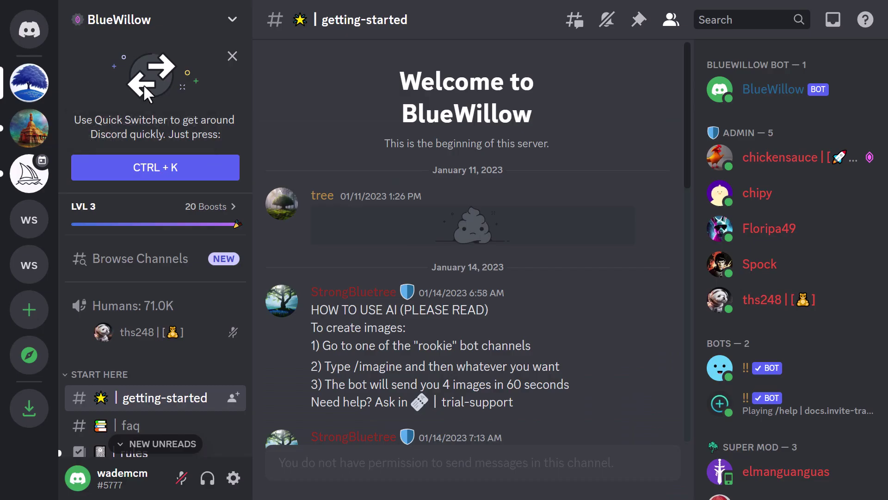
# - Read through #getting-started, then switch to the #rookie-10 bot channel
pyautogui.scroll(-3, 686, 121)
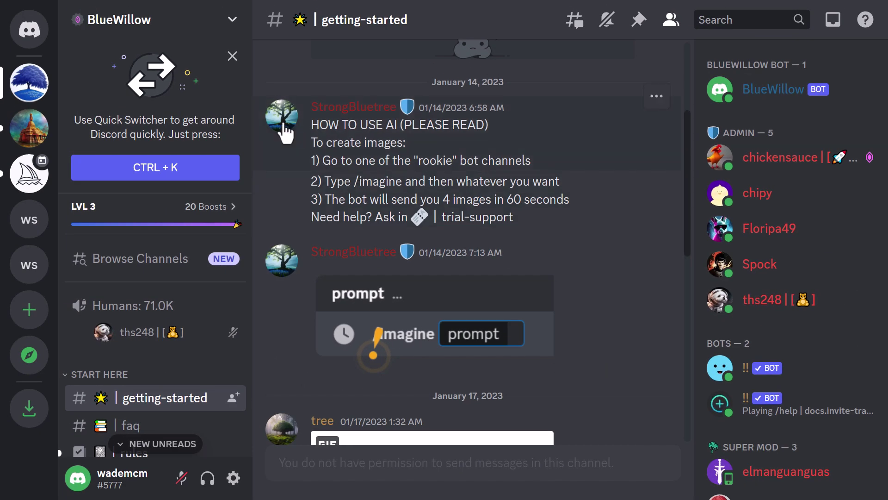
pyautogui.scroll(-4, 258, 341)
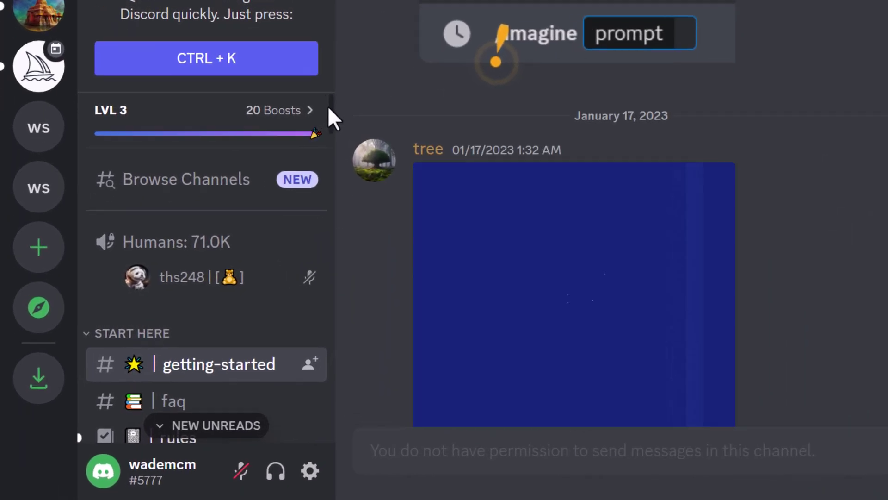
pyautogui.moveTo(329, 108); pyautogui.dragTo(359, 298)
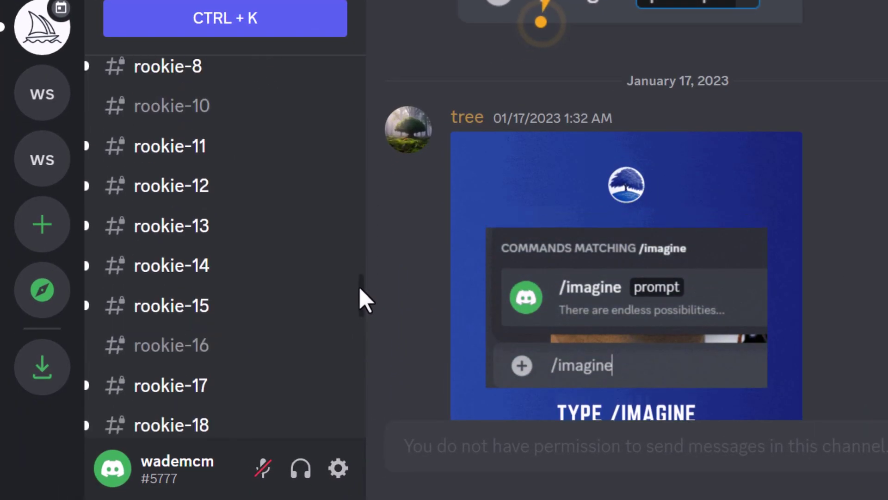
pyautogui.click(187, 113)
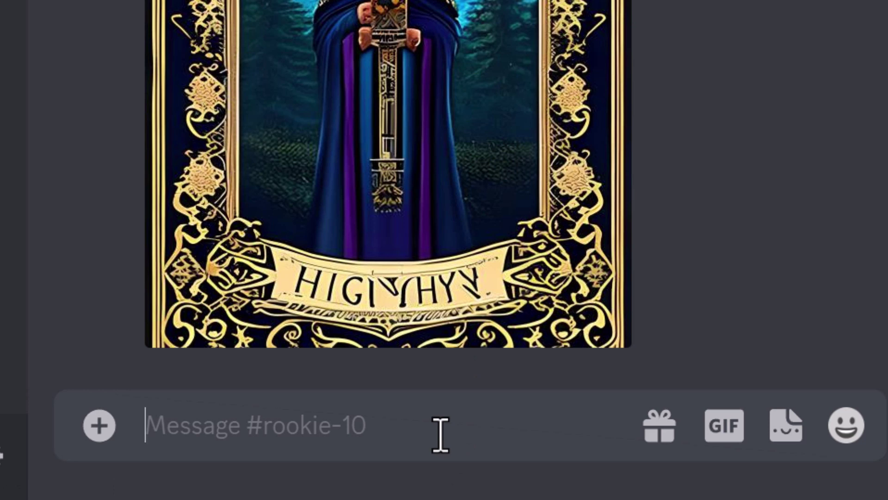
# - Submit /imagine with the prompt 'a robot monkey wearing a hat', correcting the monkey typo
pyautogui.write('/imagine')
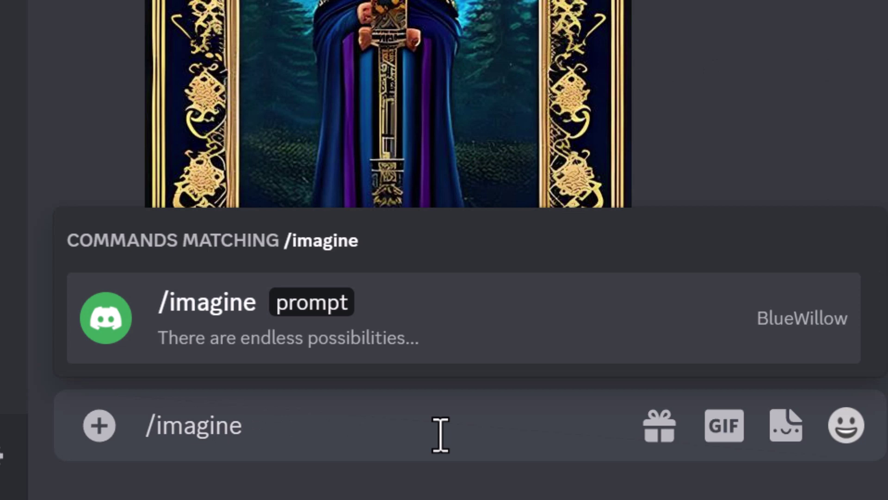
pyautogui.press('Tab')
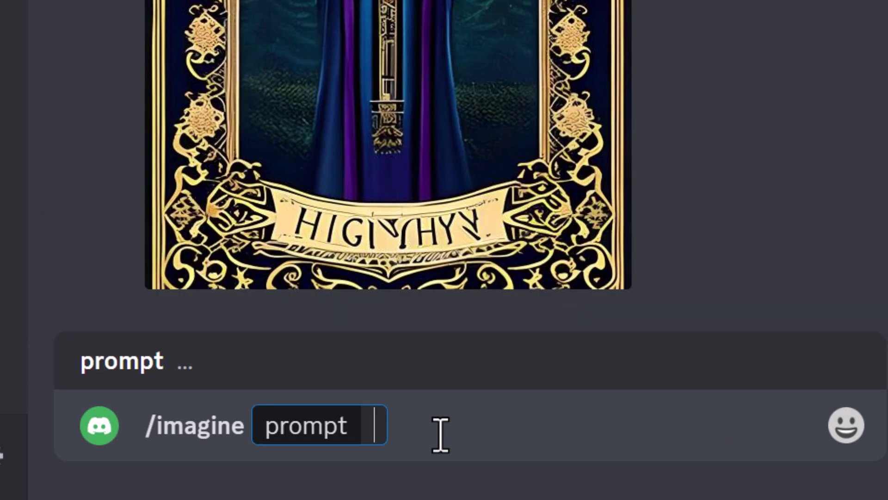
pyautogui.write('a ')
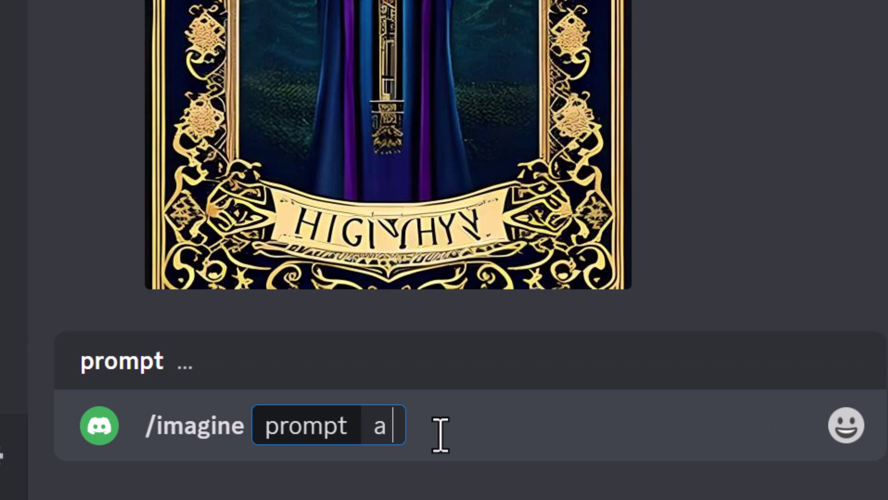
pyautogui.write('monkey wearing a')
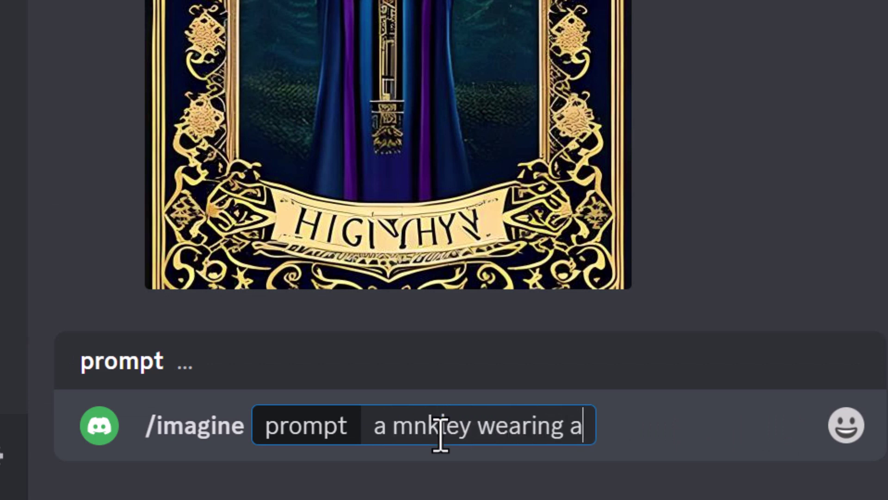
pyautogui.write(' hat')
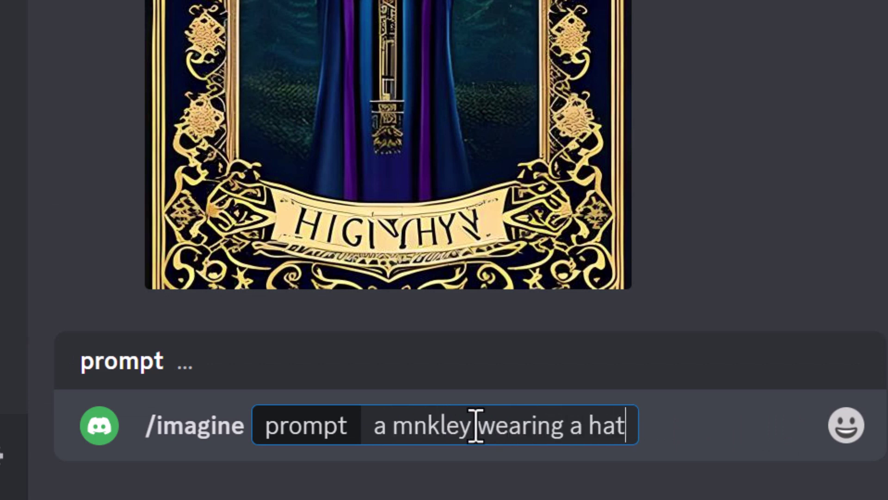
pyautogui.click(414, 425)
pyautogui.write('o')
pyautogui.click(460, 424)
pyautogui.press('BackSpace')
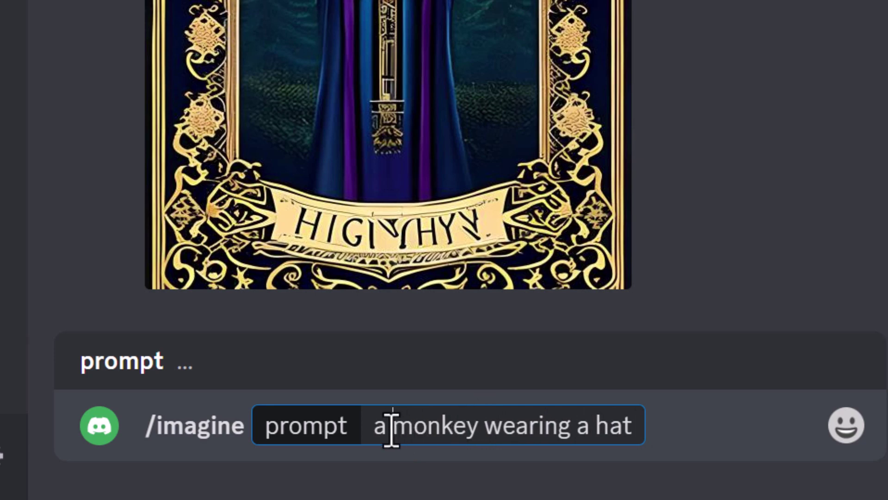
pyautogui.click(391, 424)
pyautogui.write('robot')
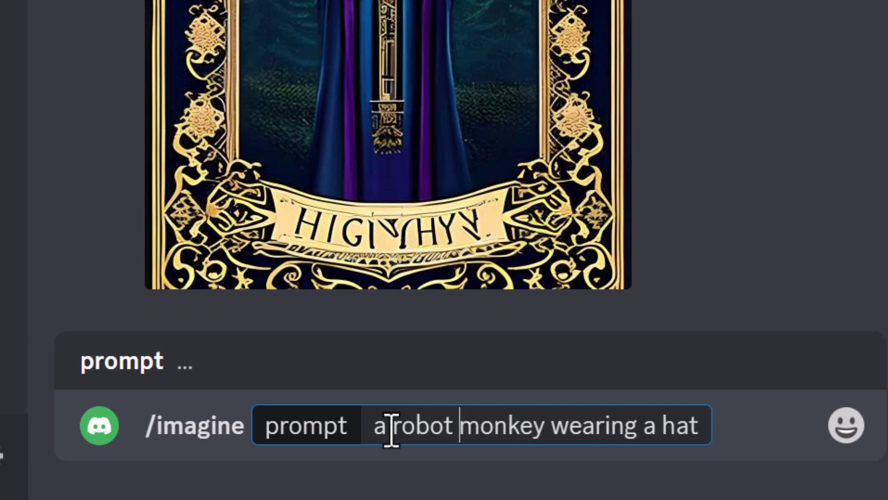
pyautogui.press('Return')
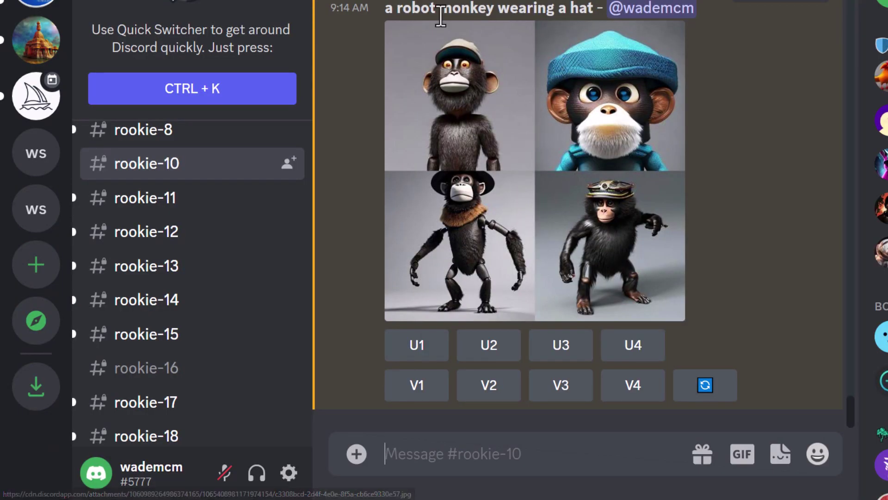
# - Request an upscale of the fourth robot monkey image (U4) from the new grid
pyautogui.scroll(5, 502, 143)
pyautogui.scroll(-4, 623, 157)
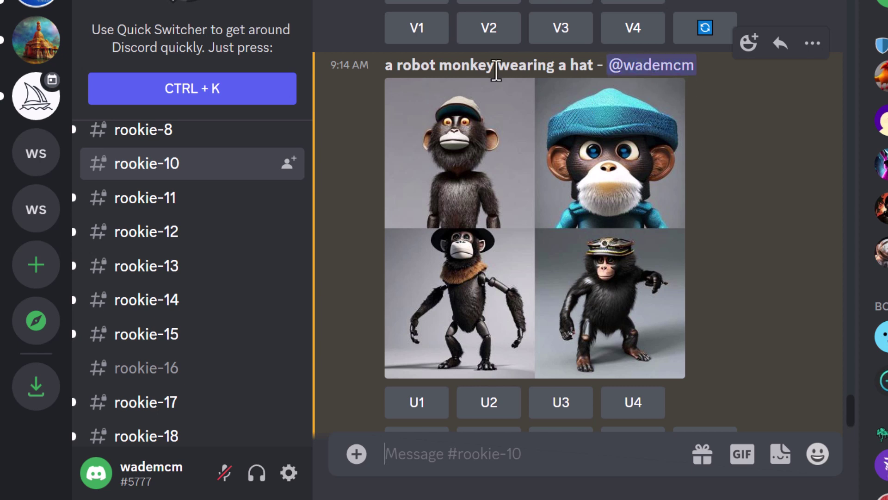
pyautogui.scroll(-1, 648, 250)
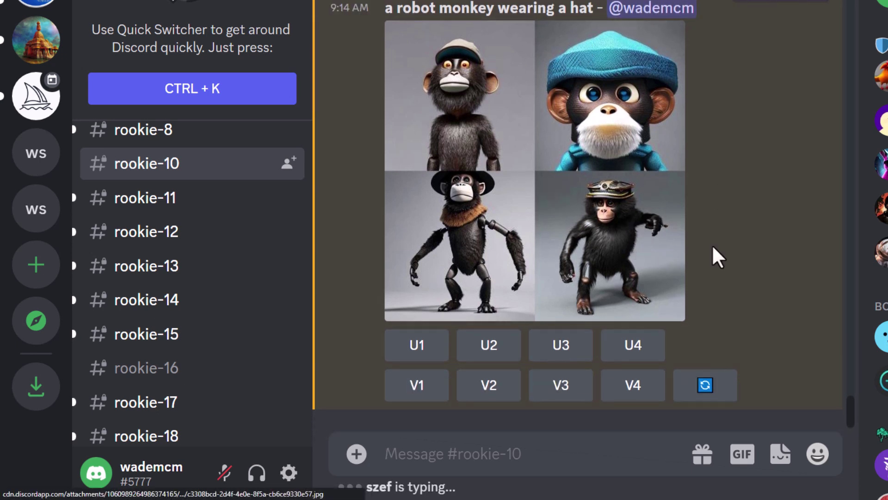
pyautogui.click(631, 355)
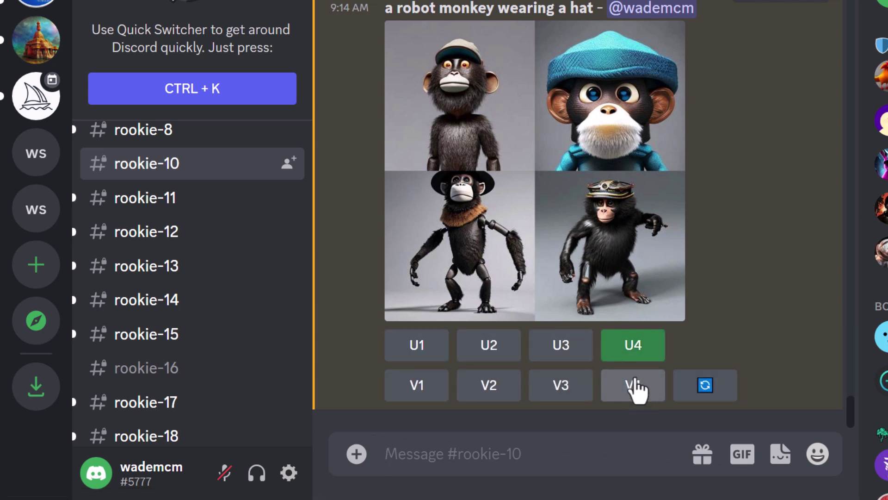
# - Regenerate the grid, request V4 variations, then upscale the fourth monkey image with U4
pyautogui.click(704, 387)
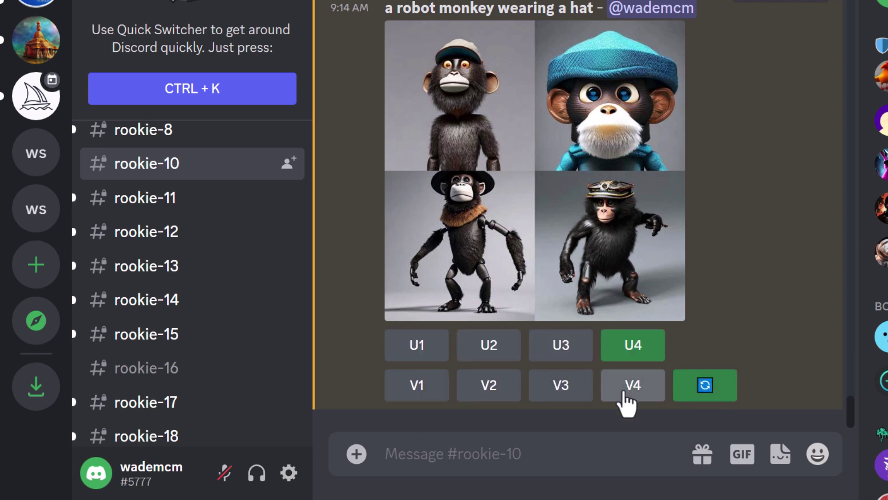
pyautogui.click(639, 389)
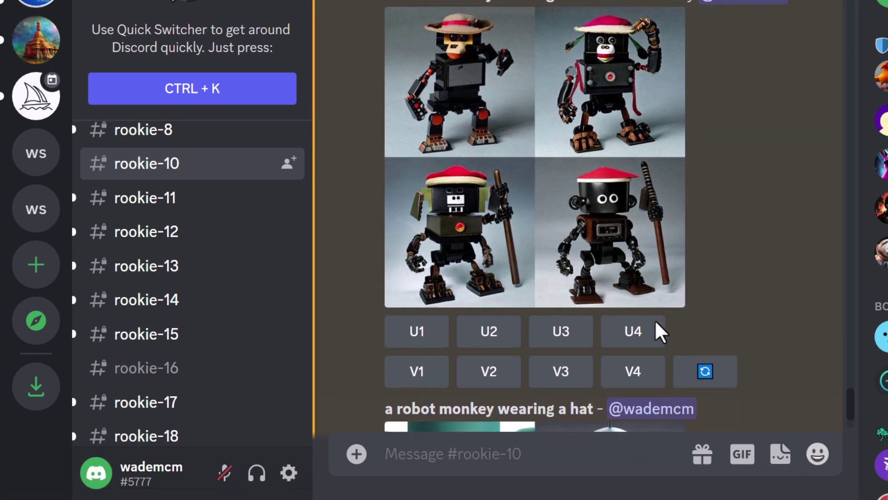
pyautogui.click(633, 334)
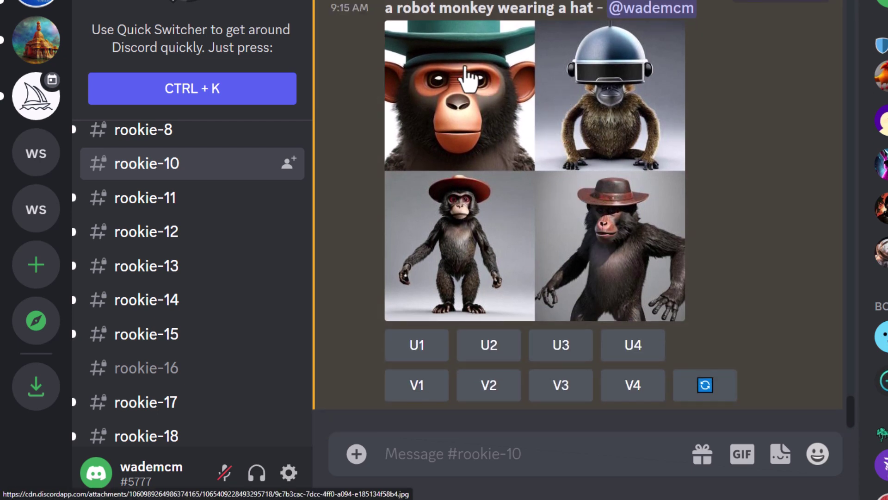
pyautogui.click(638, 360)
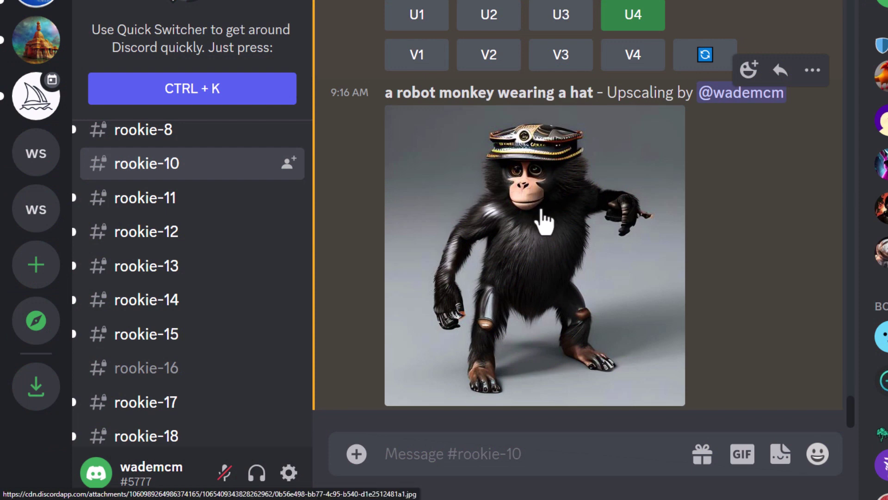
# - Enlarge the upscaled robot monkey image and view it full size in the browser
pyautogui.click(544, 222)
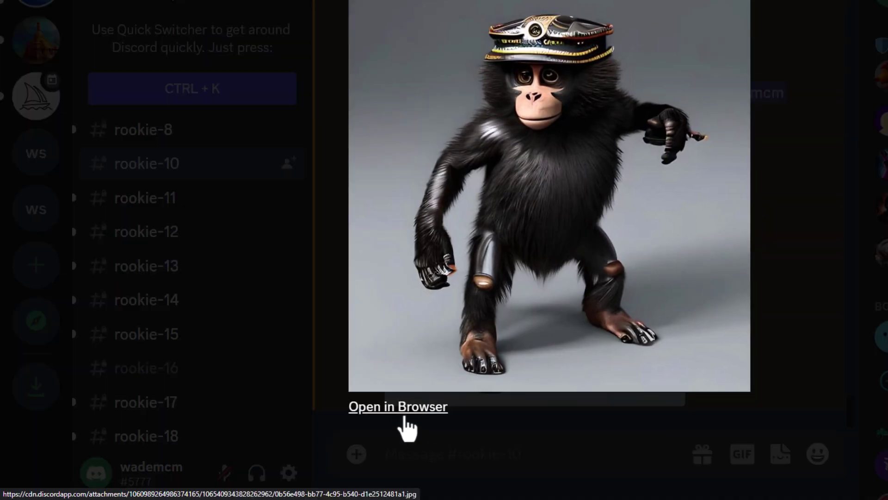
pyautogui.click(416, 409)
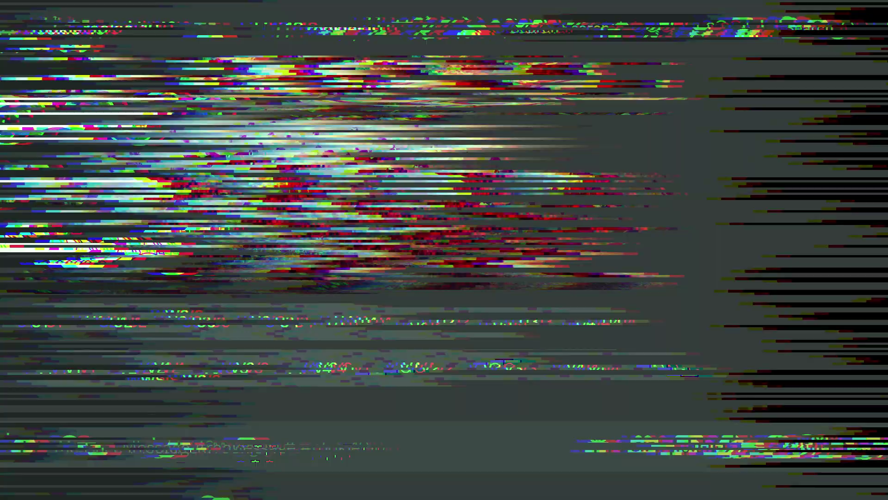
# - Submit /imagine for a robot monkey in a hat with dramatic, cinematic, stormy-mountain, high-detail styling
pyautogui.write('imagin')
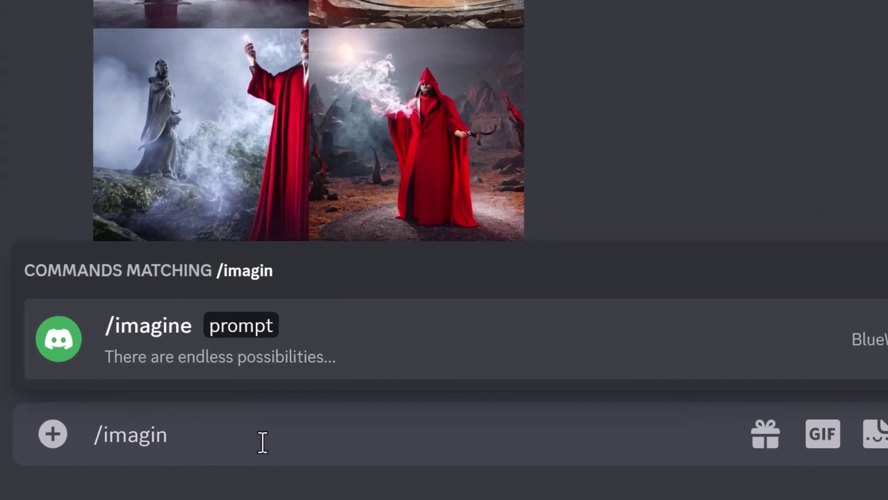
pyautogui.press('Tab')
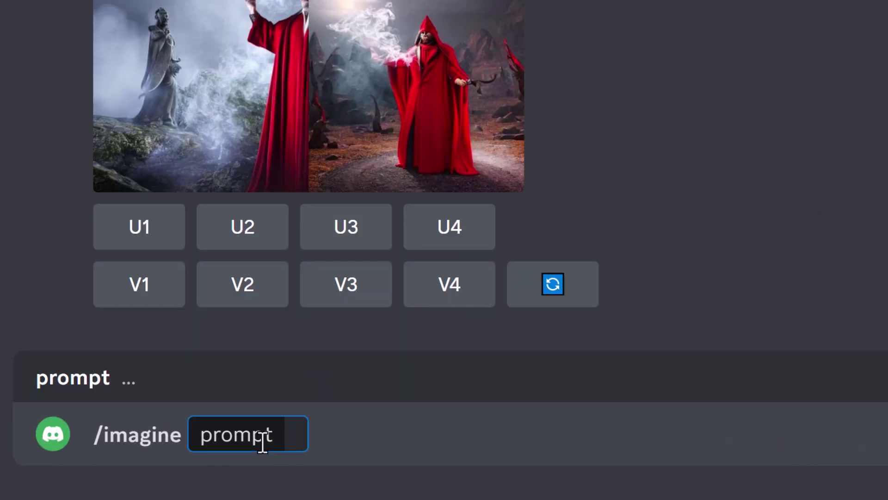
pyautogui.write('rboto')
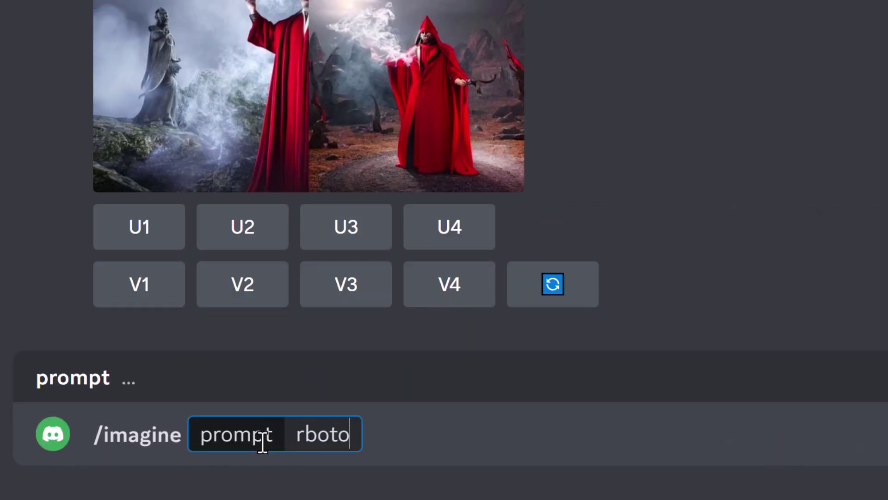
pyautogui.press('BackSpace')
pyautogui.press('BackSpace')
pyautogui.press('BackSpace')
pyautogui.press('BackSpace')
pyautogui.write('obot')
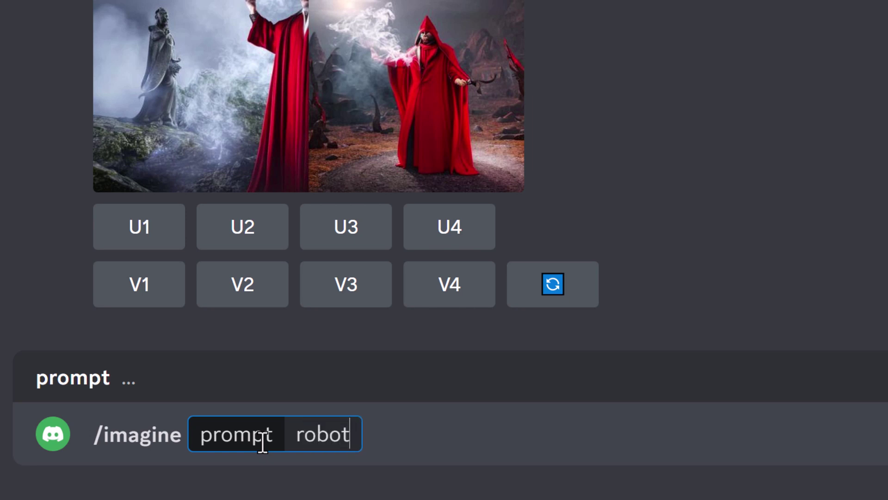
pyautogui.write(' monkey wearing a hat')
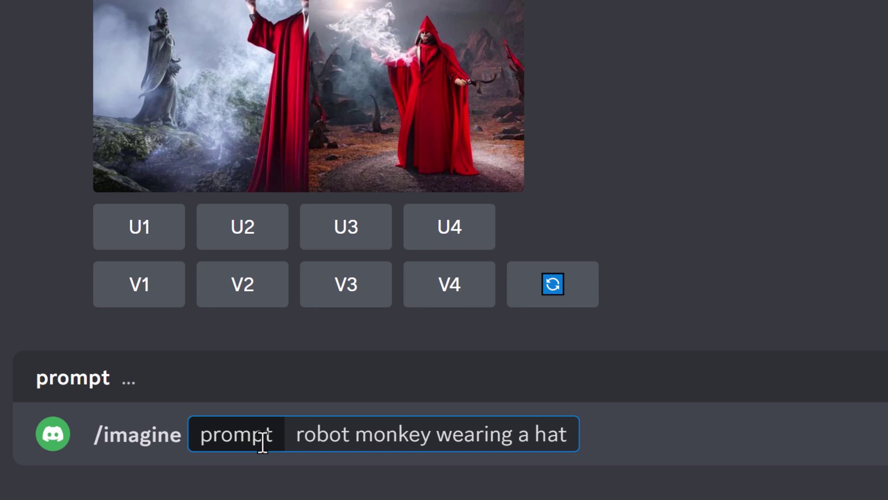
pyautogui.write(', dramatic')
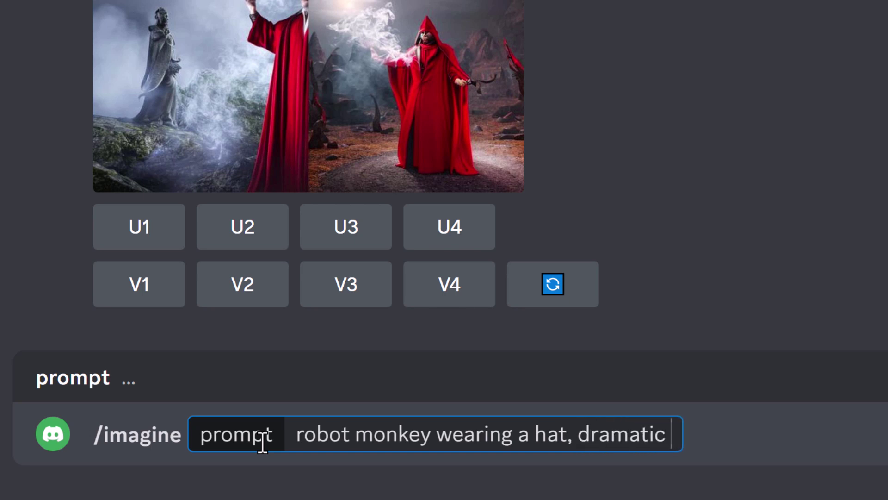
pyautogui.write(' lighting, cinematic')
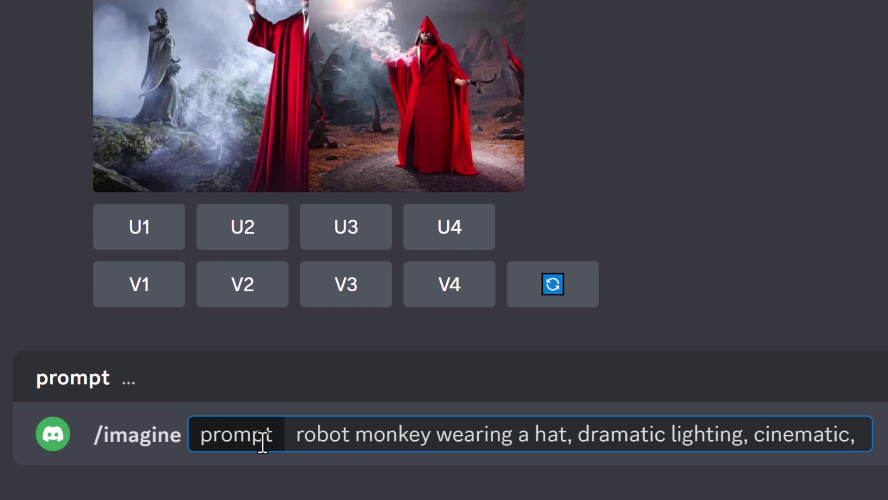
pyautogui.write(', realistic ')
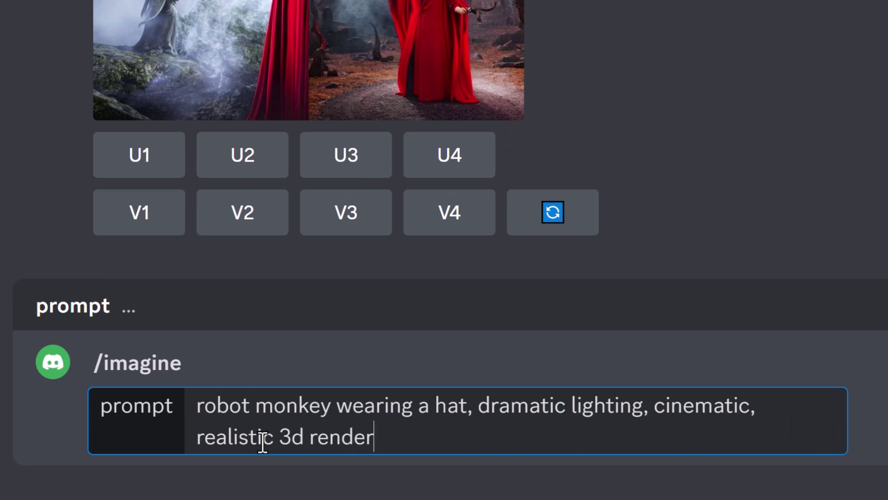
pyautogui.write('3d render, in the mountains of nature, dark stormy, gritt')
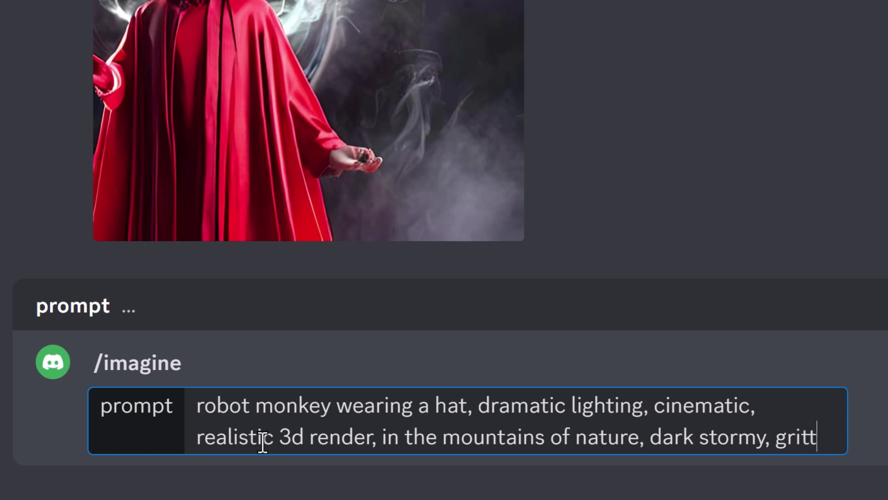
pyautogui.write(', high detail')
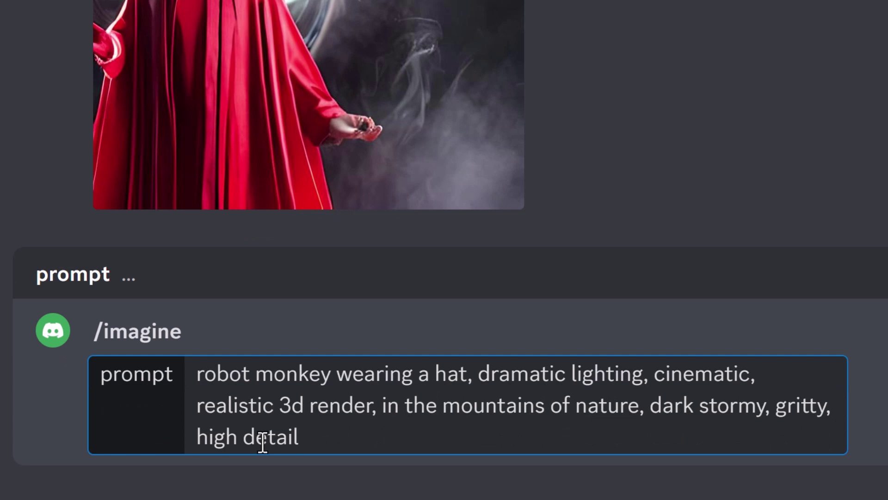
pyautogui.press('Return')
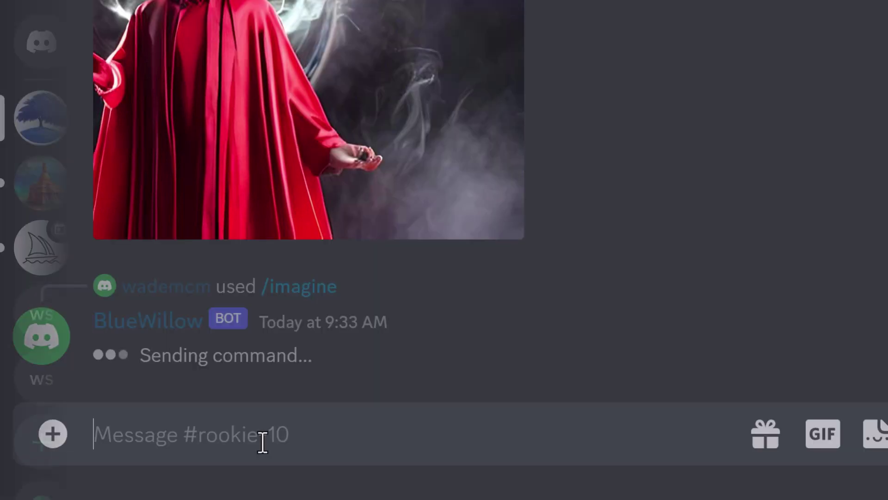